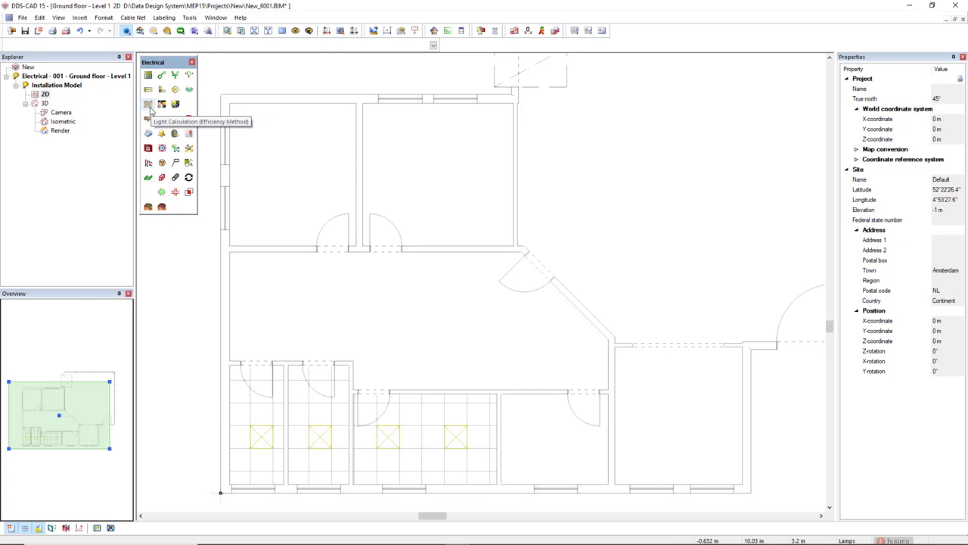
- Start the Light Calculation Wizard and continue with the 'Pick a room' option
left_click(151, 110)
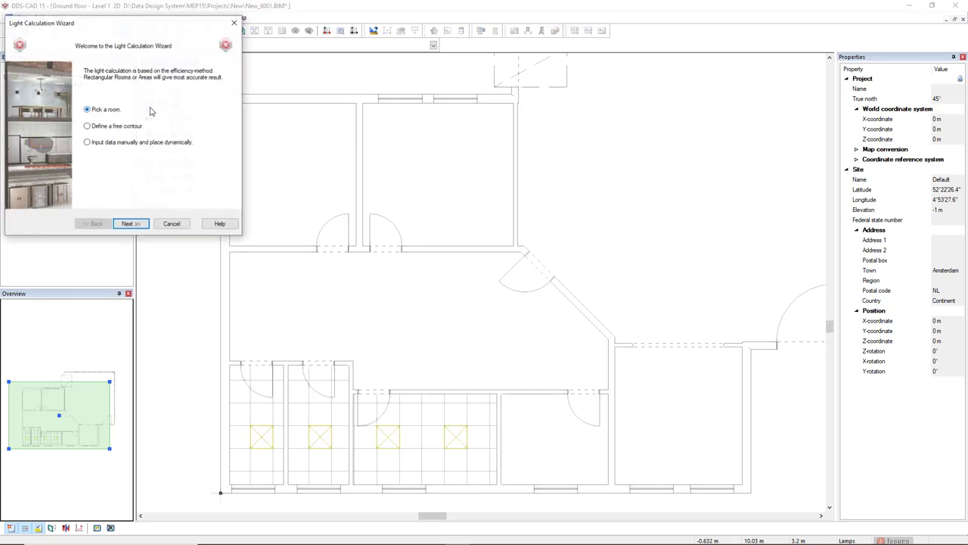
mouse_move(155, 24)
left_mouse_down()
mouse_move(365, 89)
mouse_move(464, 100)
left_mouse_up()
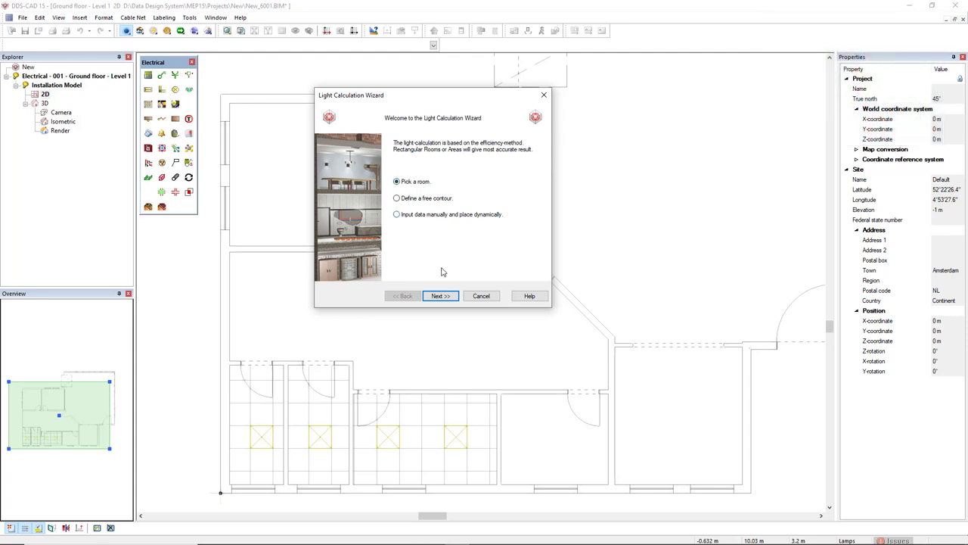
left_click(445, 297)
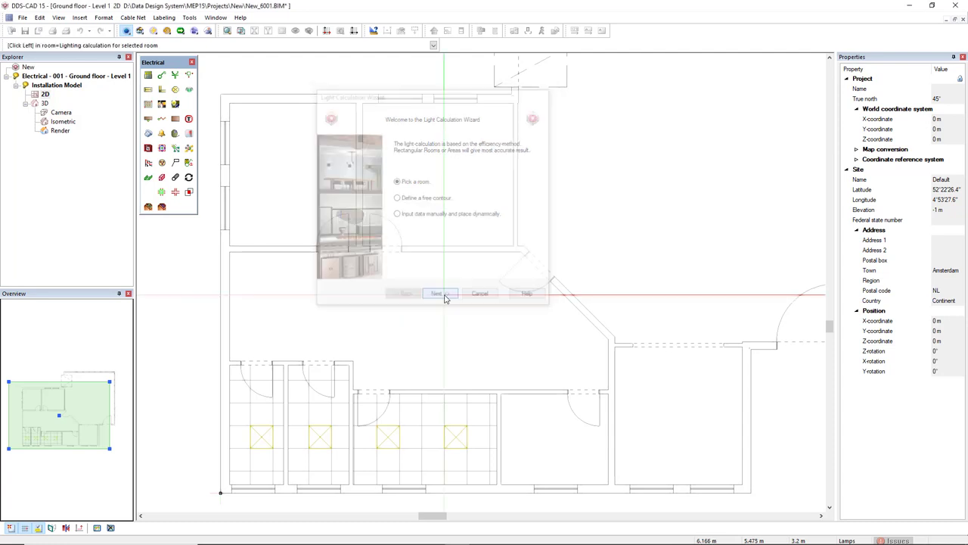
- Pick the top-left office to load Office 1's data: 13.79 m², 150 lx
left_click(306, 182)
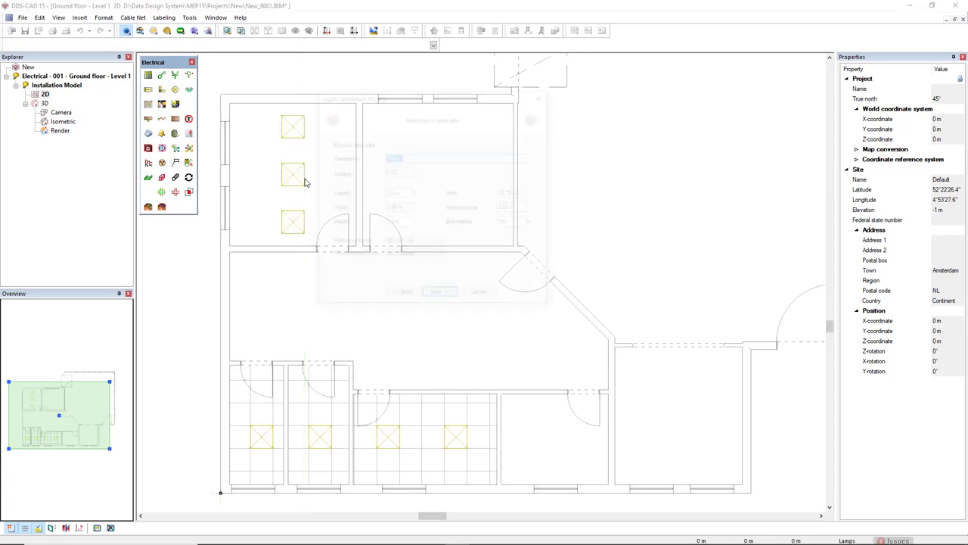
left_click_drag(428, 103, 475, 95)
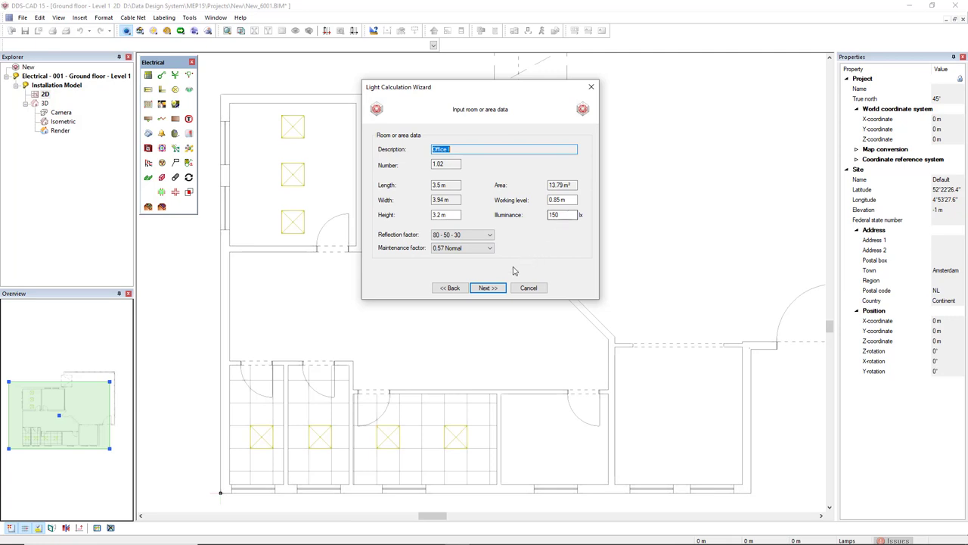
- Keep the 4500 lm LED recessed lamp and reach placement: three lights giving 165.14 lx
left_click(484, 289)
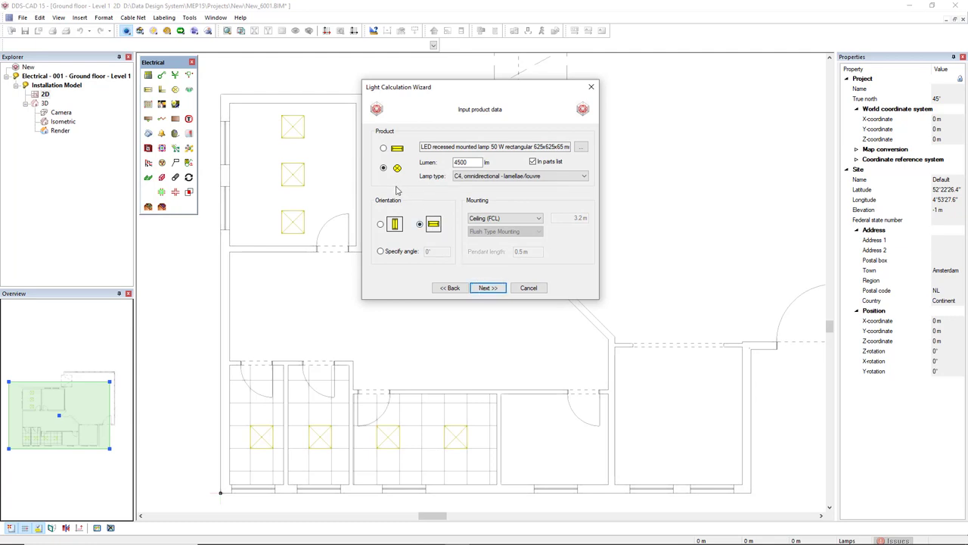
left_click(383, 149)
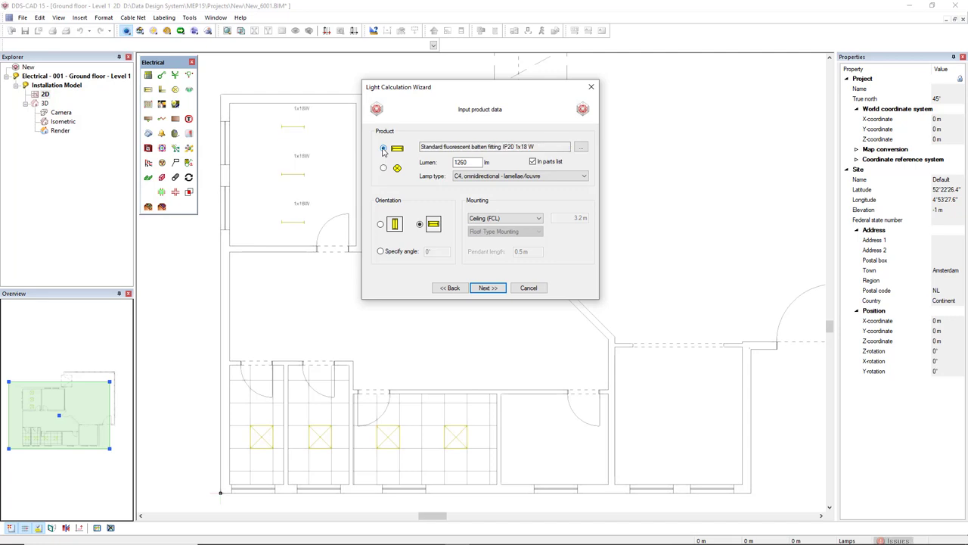
left_click(383, 168)
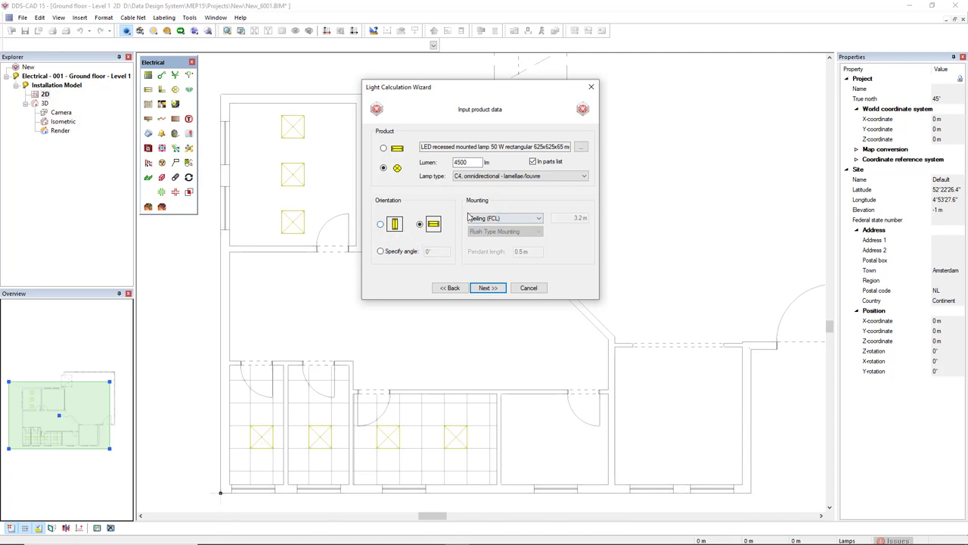
left_click(495, 288)
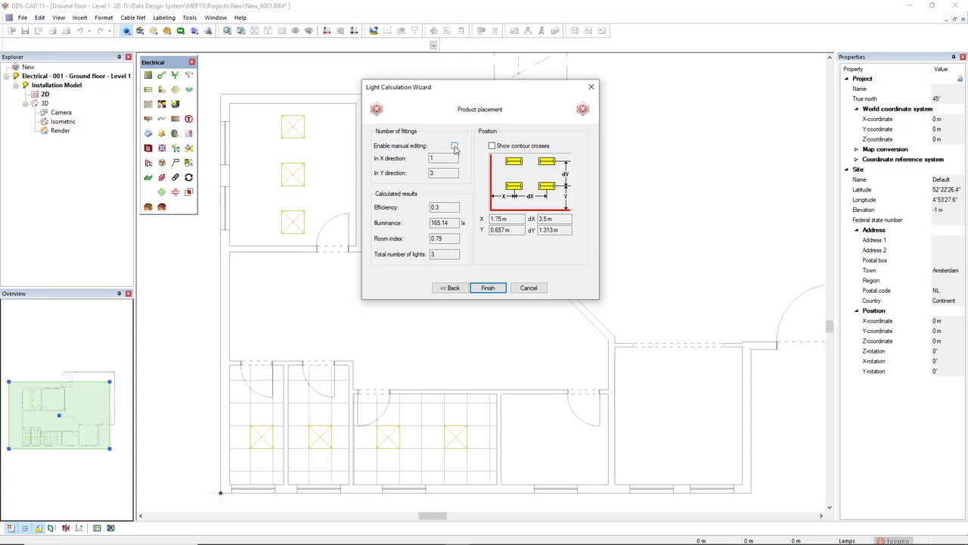
- Manually set the Y direction count to 2 and place two lamps (110.09 lx) in Office 1
left_click(455, 147)
double_click(443, 174)
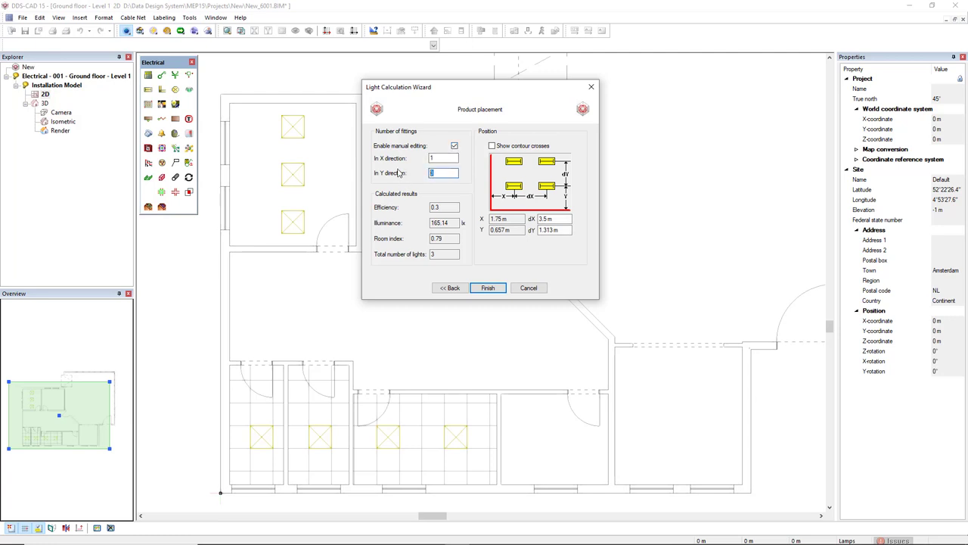
type("2")
key("Tab")
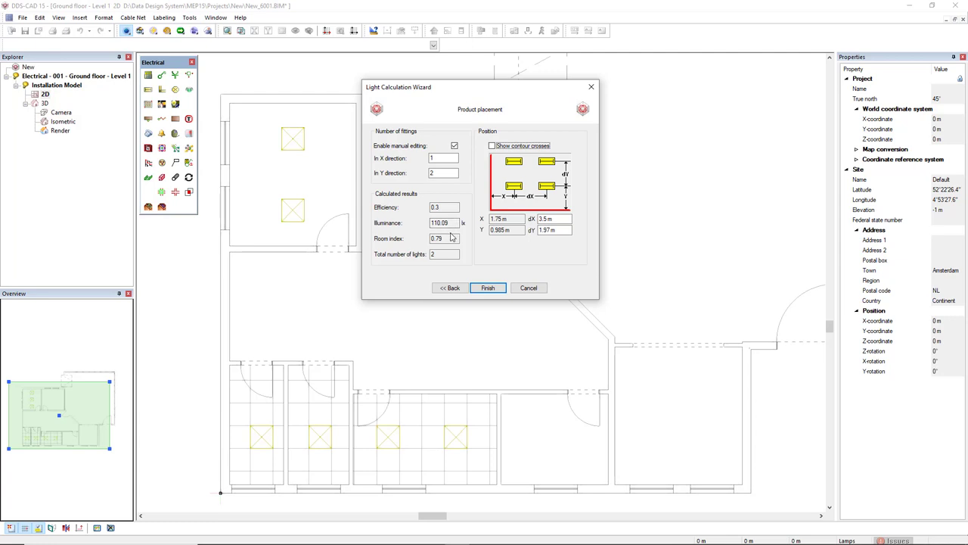
left_click(487, 289)
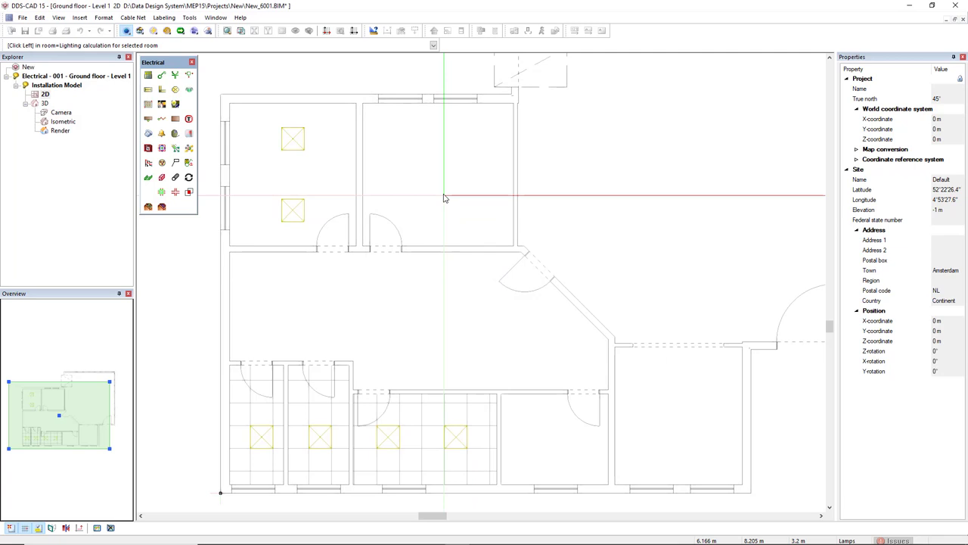
- Pick Office II and accept the default wizard settings to place its LED recessed lamps
left_click(444, 198)
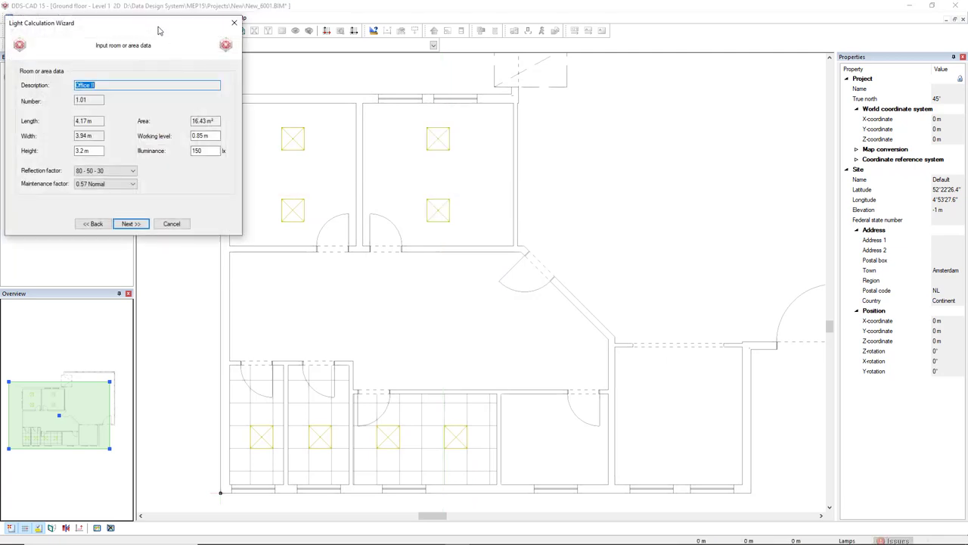
left_click_drag(157, 30, 648, 101)
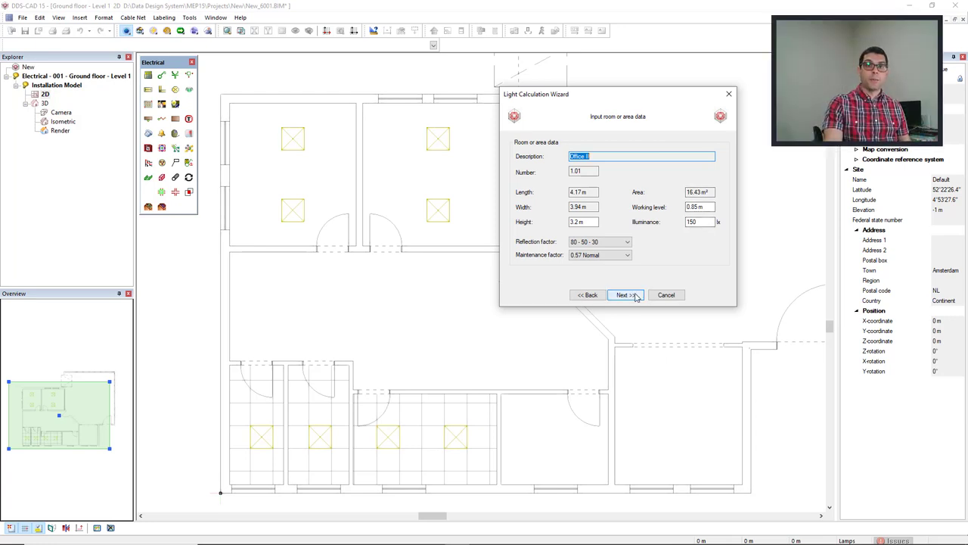
left_click(635, 295)
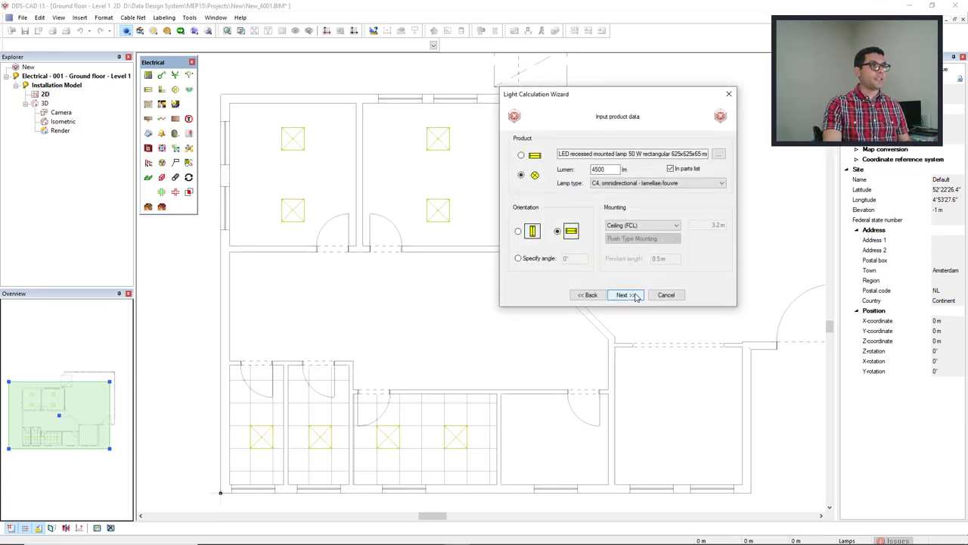
left_click(635, 295)
left_click(635, 296)
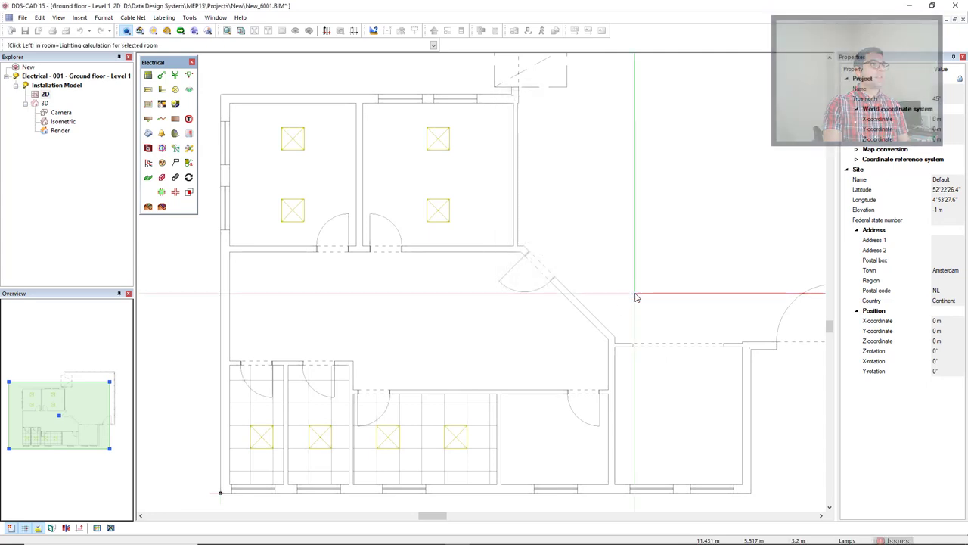
- Place one row of three LED lamps in the large middle hall via manual count editing
left_click(491, 329)
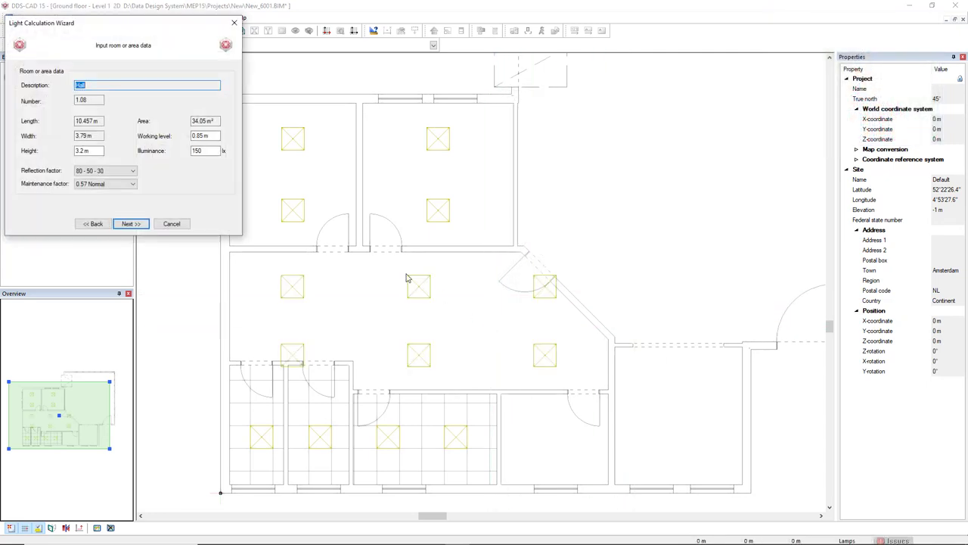
left_click(139, 225)
left_click(140, 224)
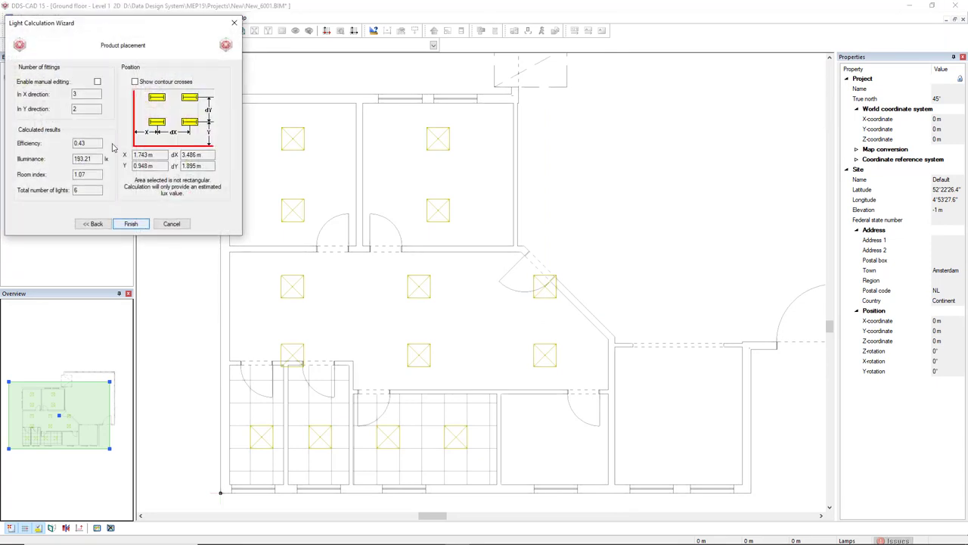
left_click(97, 80)
double_click(89, 109)
type("1")
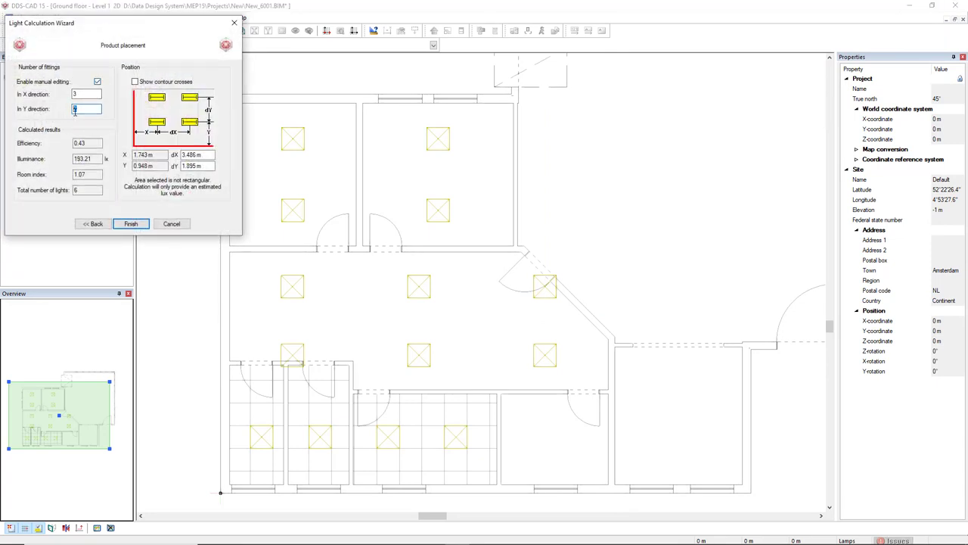
left_click(136, 225)
- Place one LED recessed lamp in machine room 1.06 with default room and product data
left_click(527, 449)
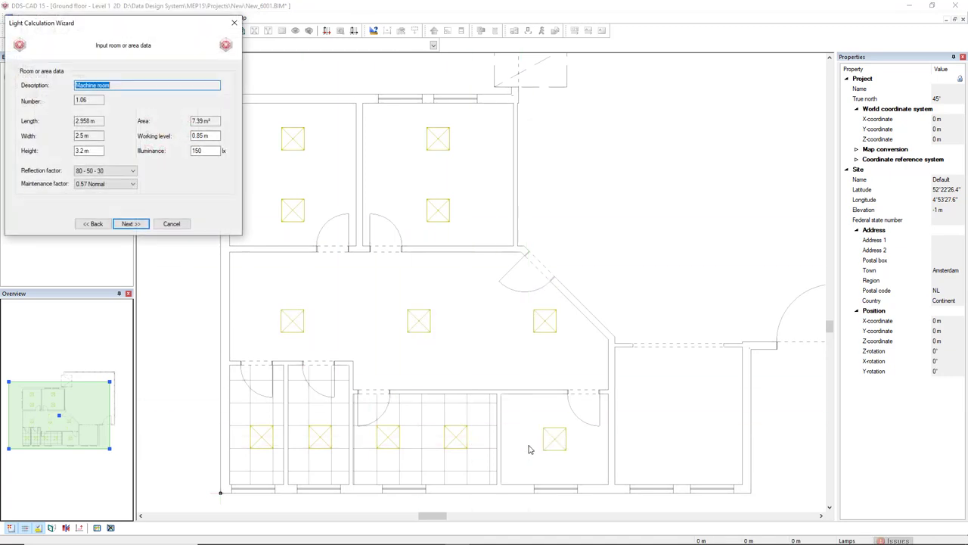
left_click(130, 224)
left_click(132, 223)
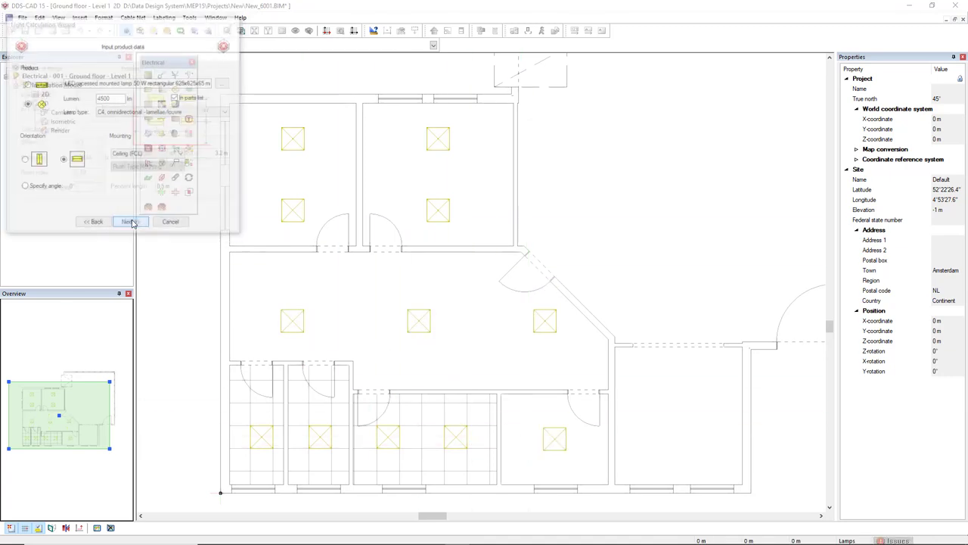
left_click(132, 224)
- Place three LED recessed lamps in meeting room 1.07 with default room and product data
left_click(689, 425)
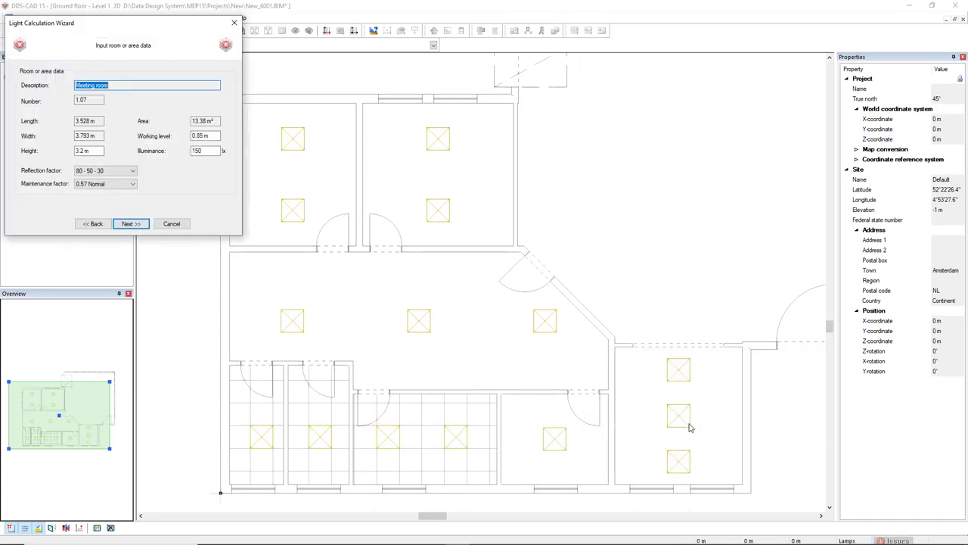
left_click(132, 223)
left_click(132, 224)
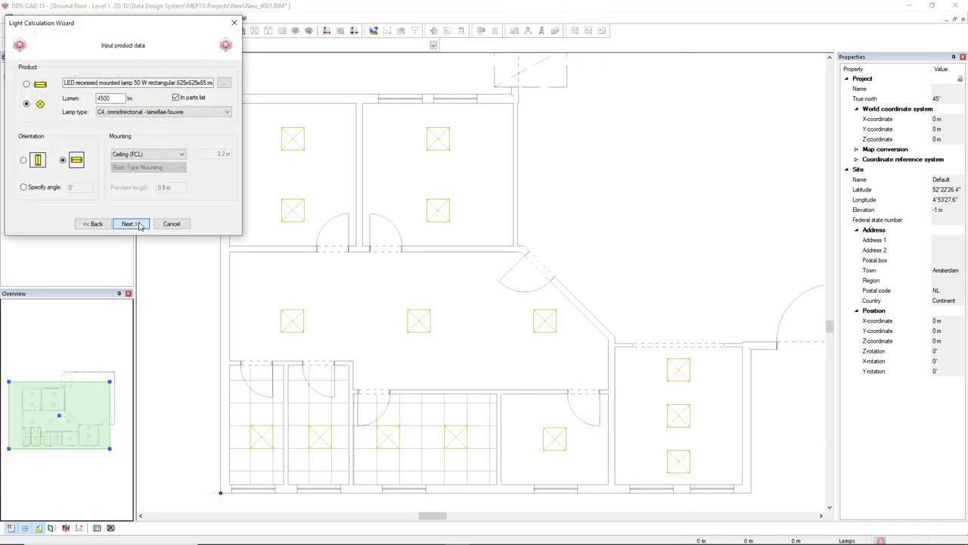
left_click(132, 224)
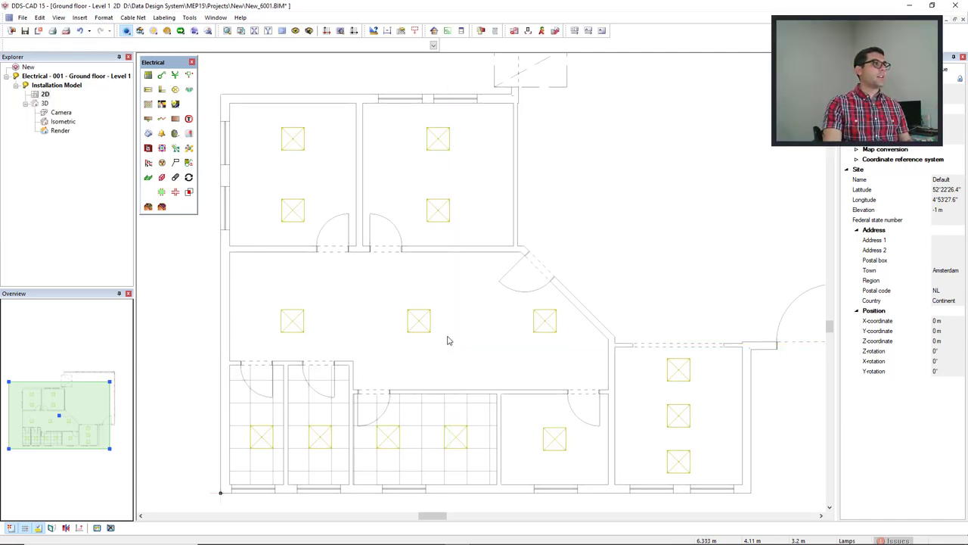
- Open the Reports window from Office 1's lamp group properties and maximize it
left_click(300, 150)
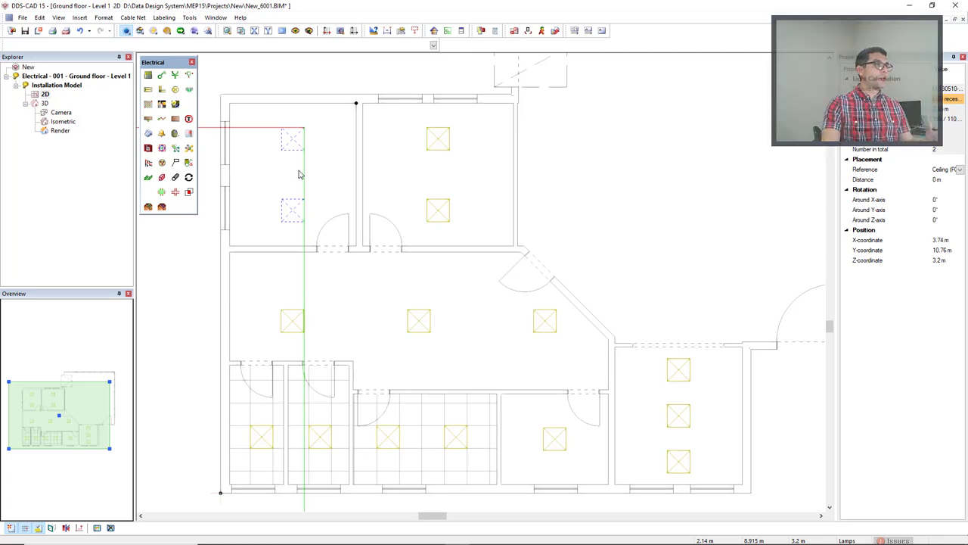
right_click(299, 175)
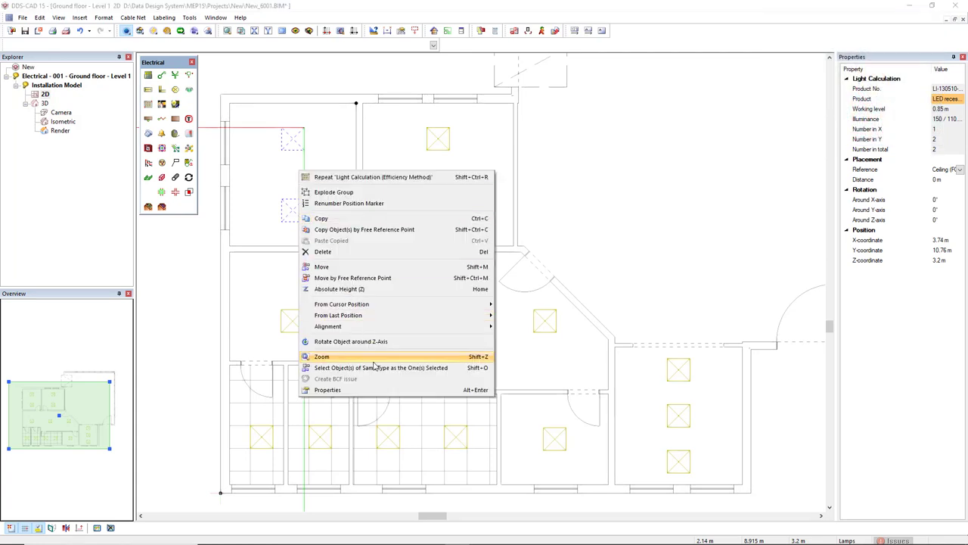
left_click(382, 392)
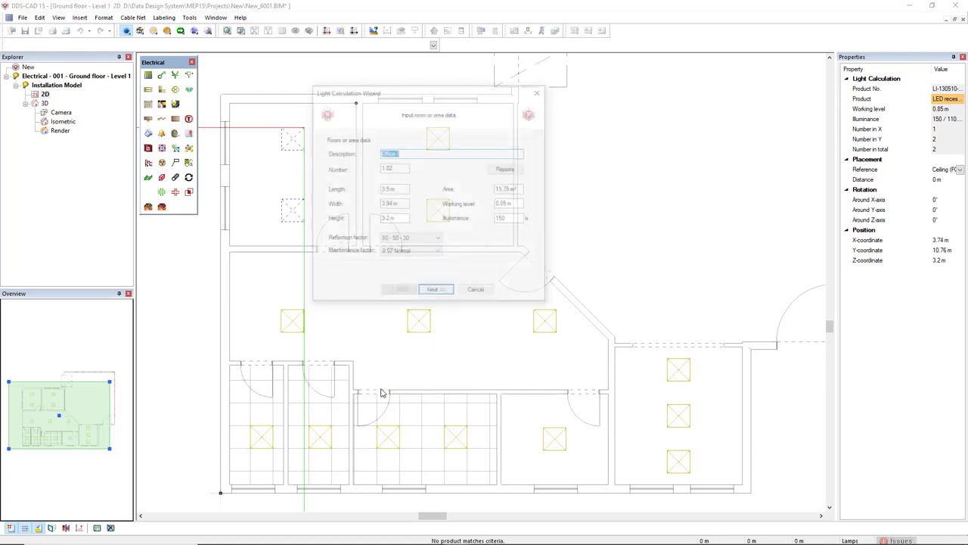
left_click(508, 169)
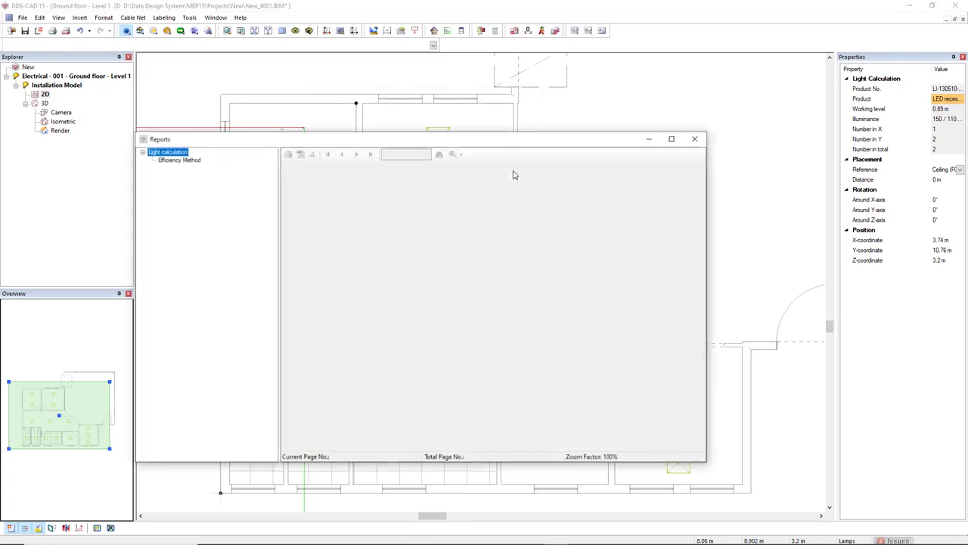
left_click(672, 139)
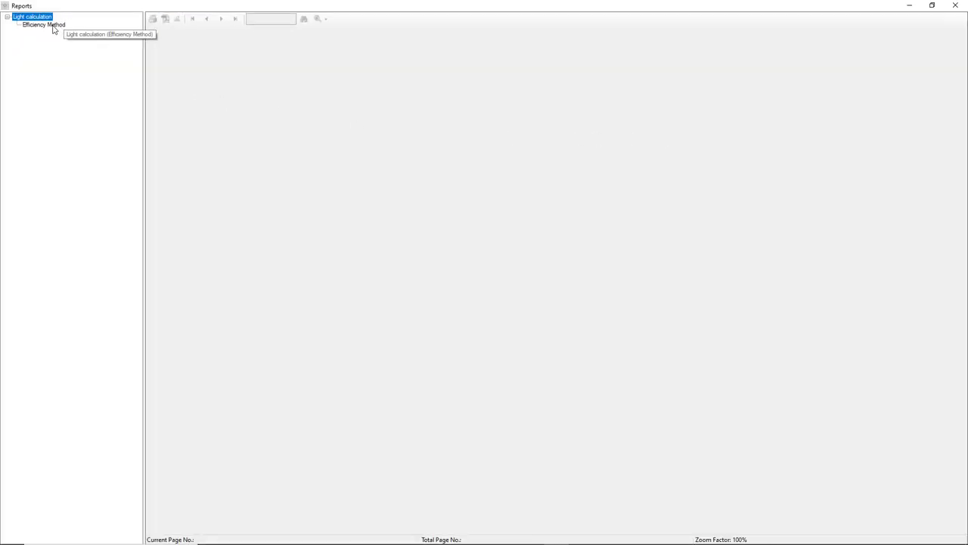
- Select the Efficiency Method report with Light calculation and Light calculation as list sections
left_click(53, 26)
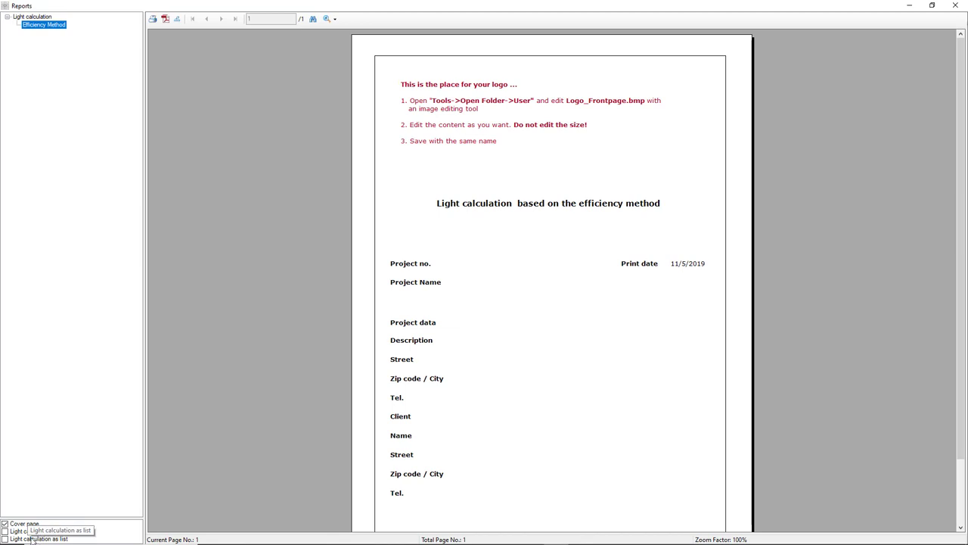
left_click(5, 531)
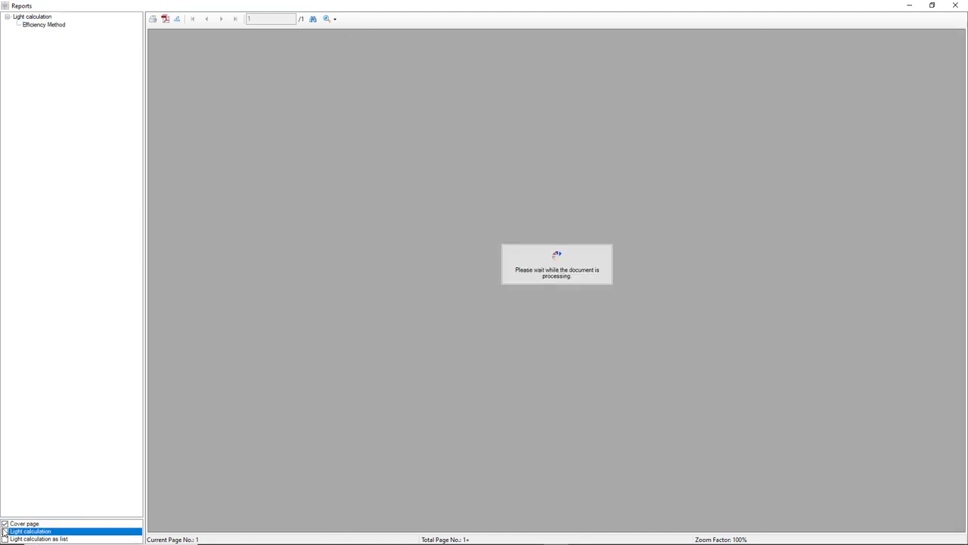
left_click(5, 539)
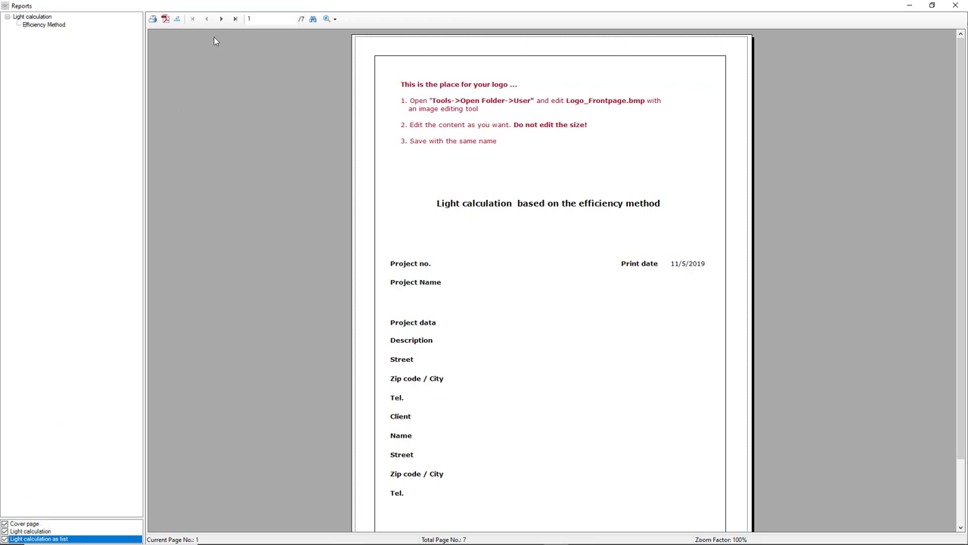
- Page through all seven report pages to the room summary, then close the Reports window
left_click(221, 19)
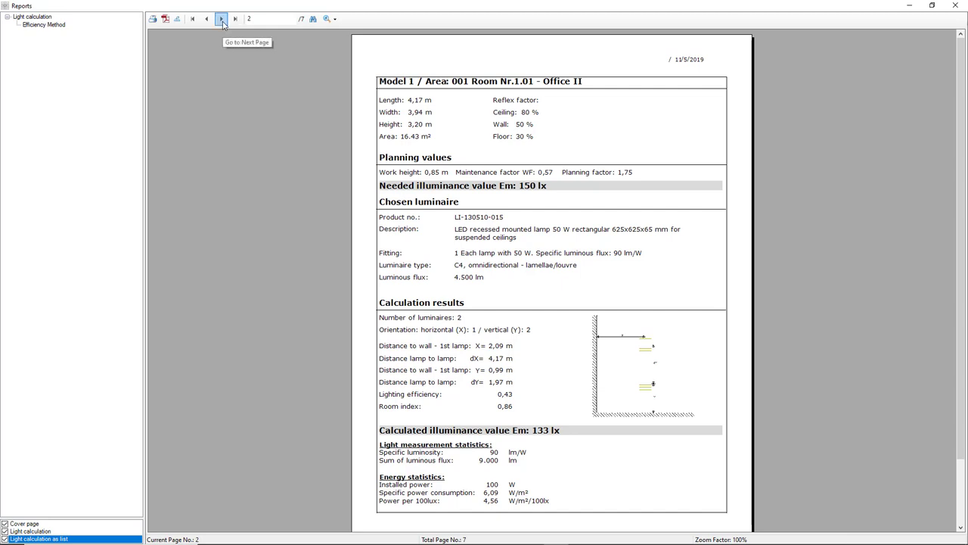
left_click(221, 18)
left_click(222, 19)
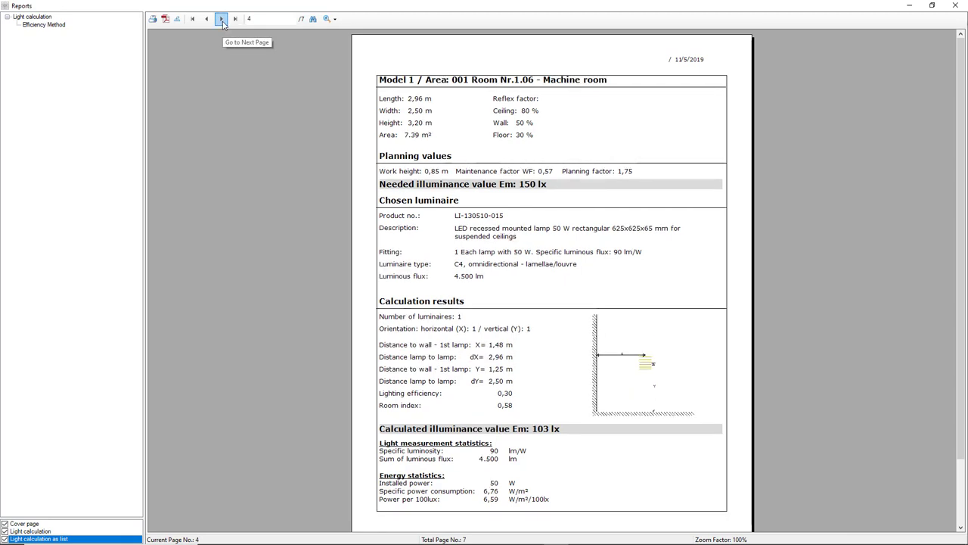
left_click(222, 19)
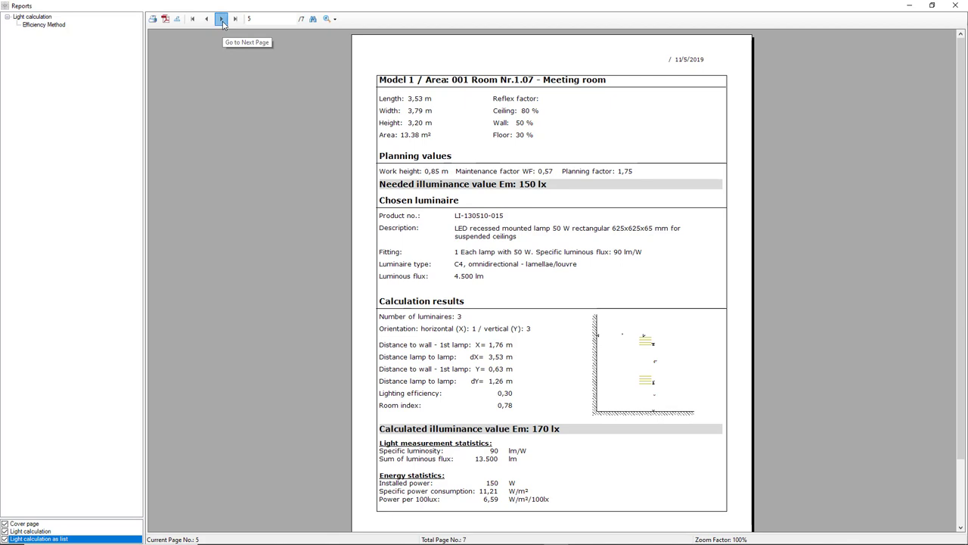
left_click(222, 21)
left_click(222, 21)
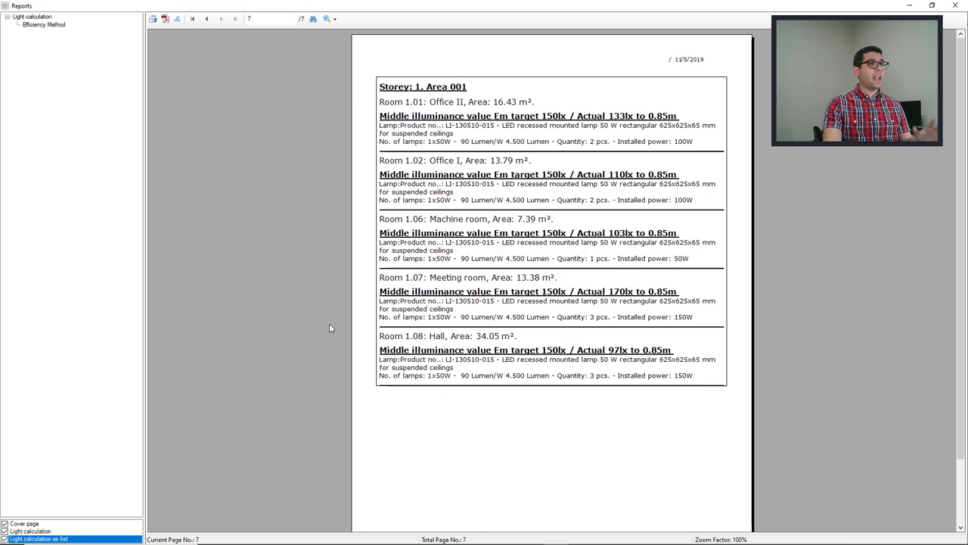
left_click(955, 5)
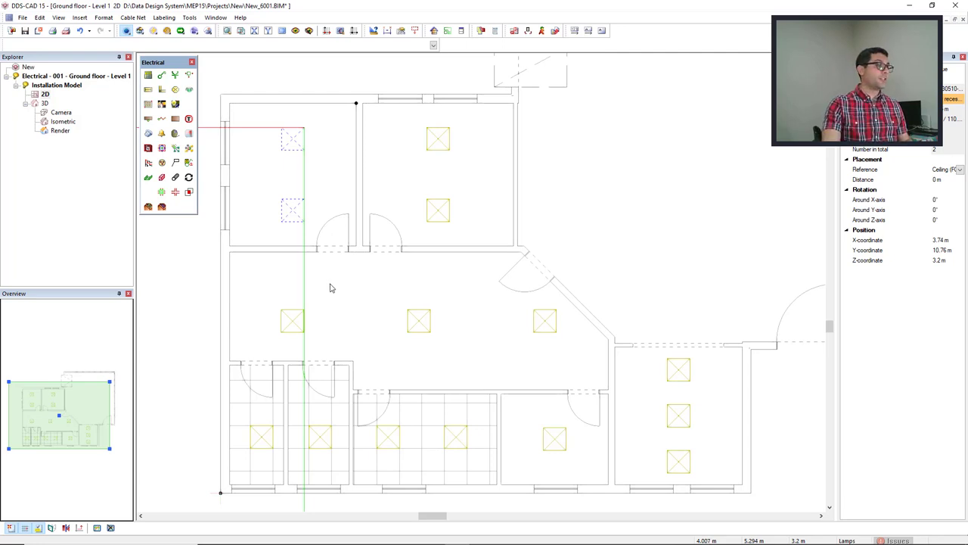
- Explode Office 1's lamp group and select one of the individual 50 W LED lamps
right_click(326, 178)
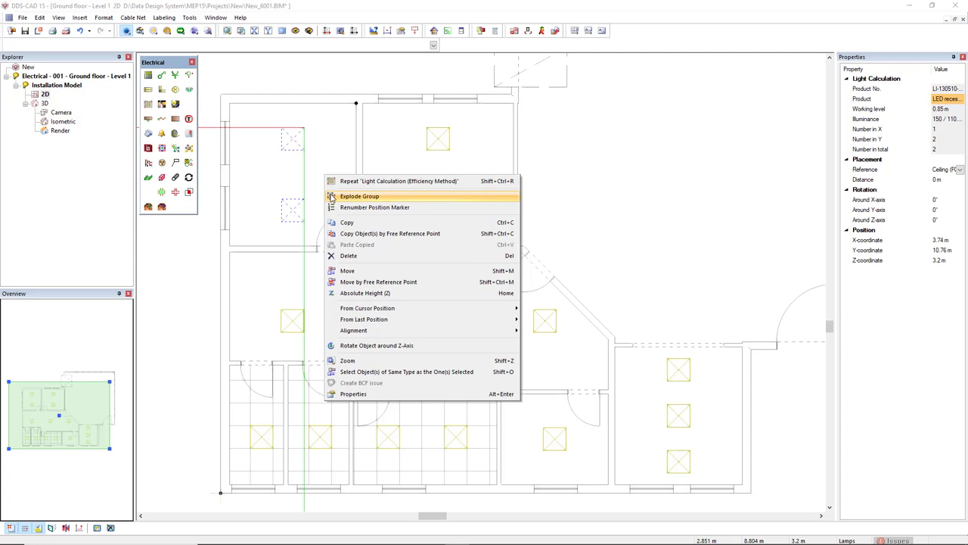
left_click(356, 196)
left_click(296, 214)
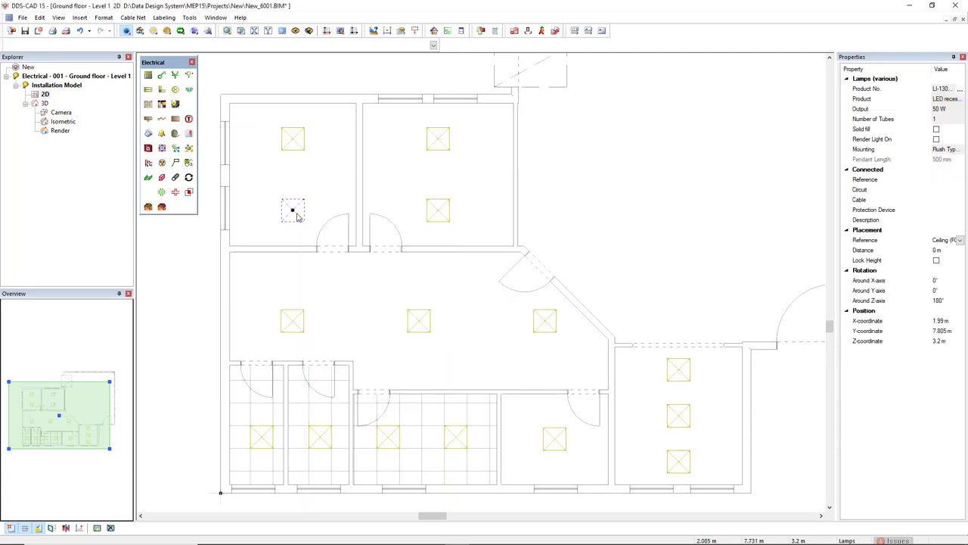